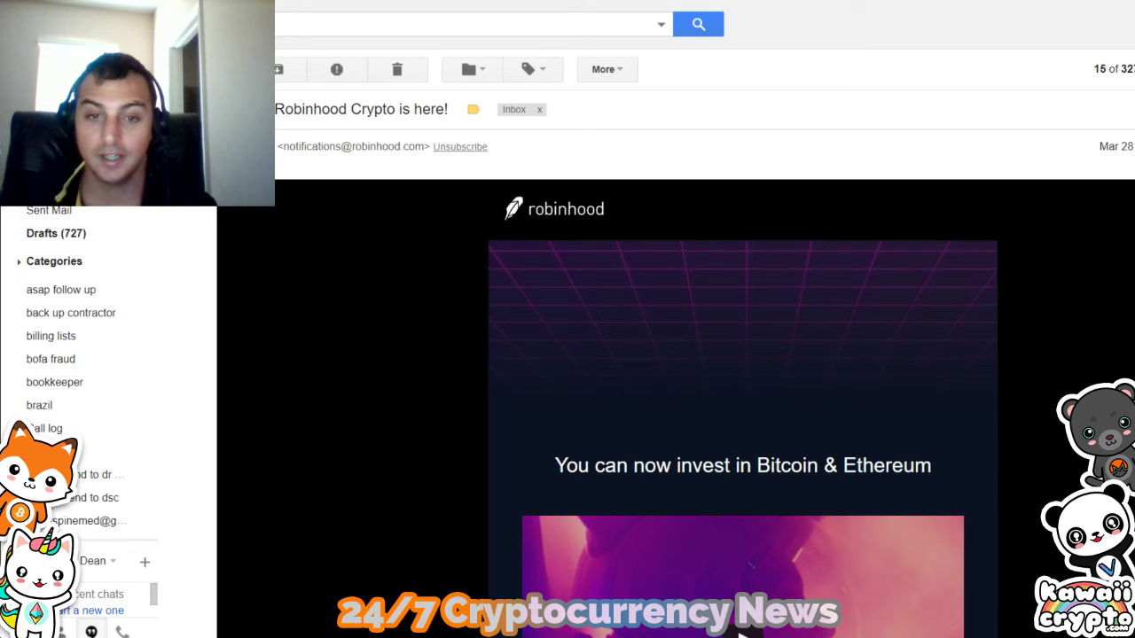
pyautogui.scroll(-3, 745, 398)
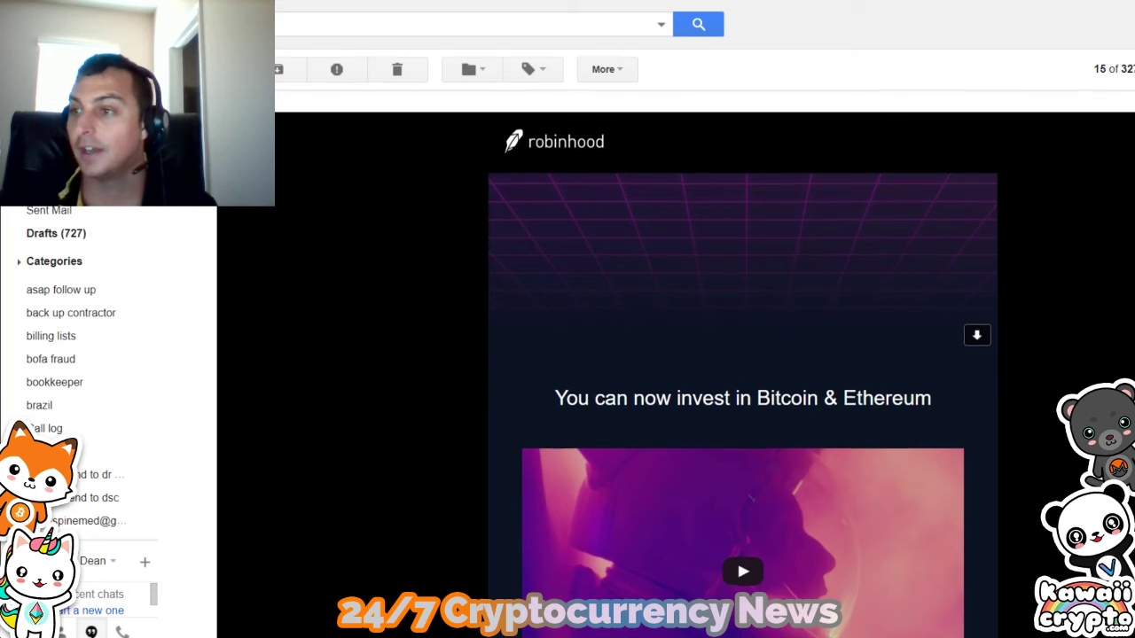
pyautogui.scroll(-3, 745, 399)
pyautogui.scroll(-3, 745, 399)
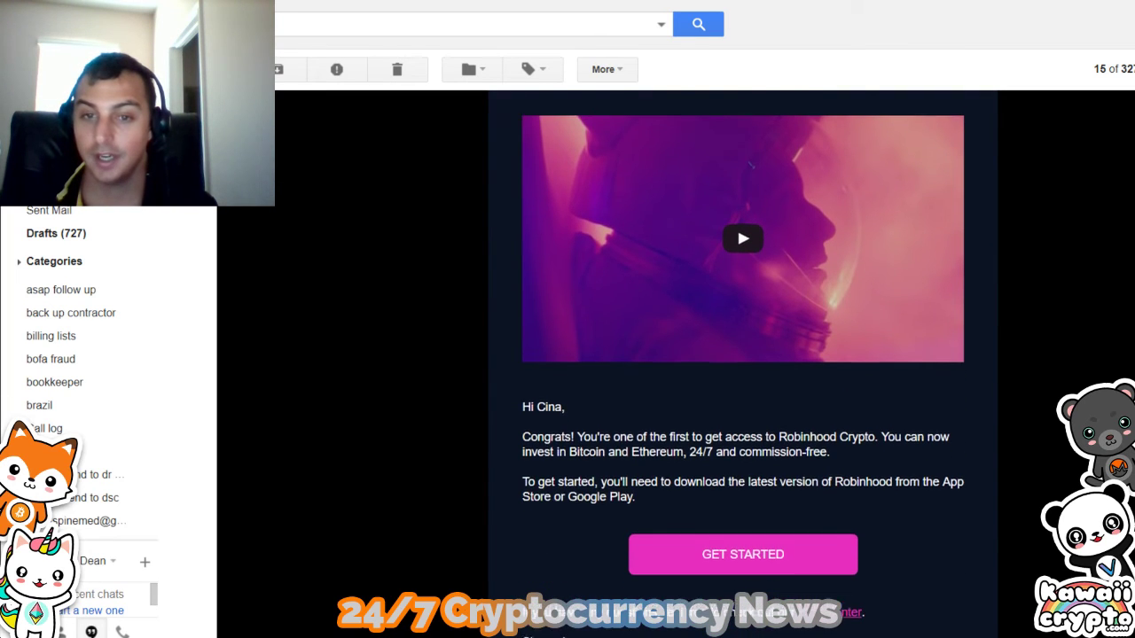
pyautogui.scroll(5, 744, 398)
pyautogui.scroll(3, 745, 399)
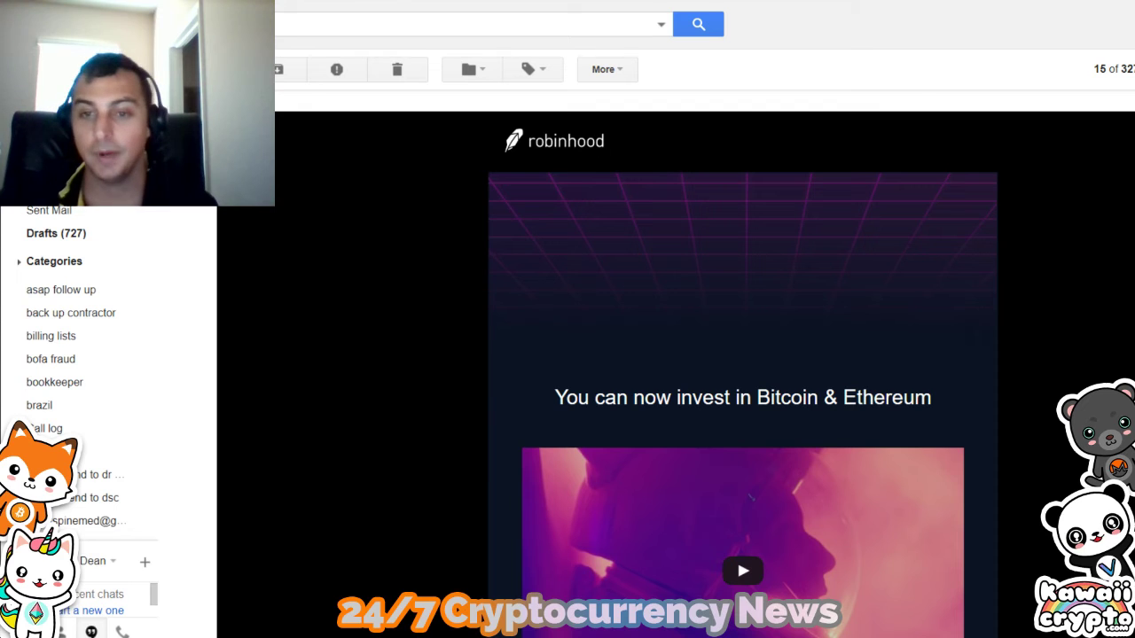